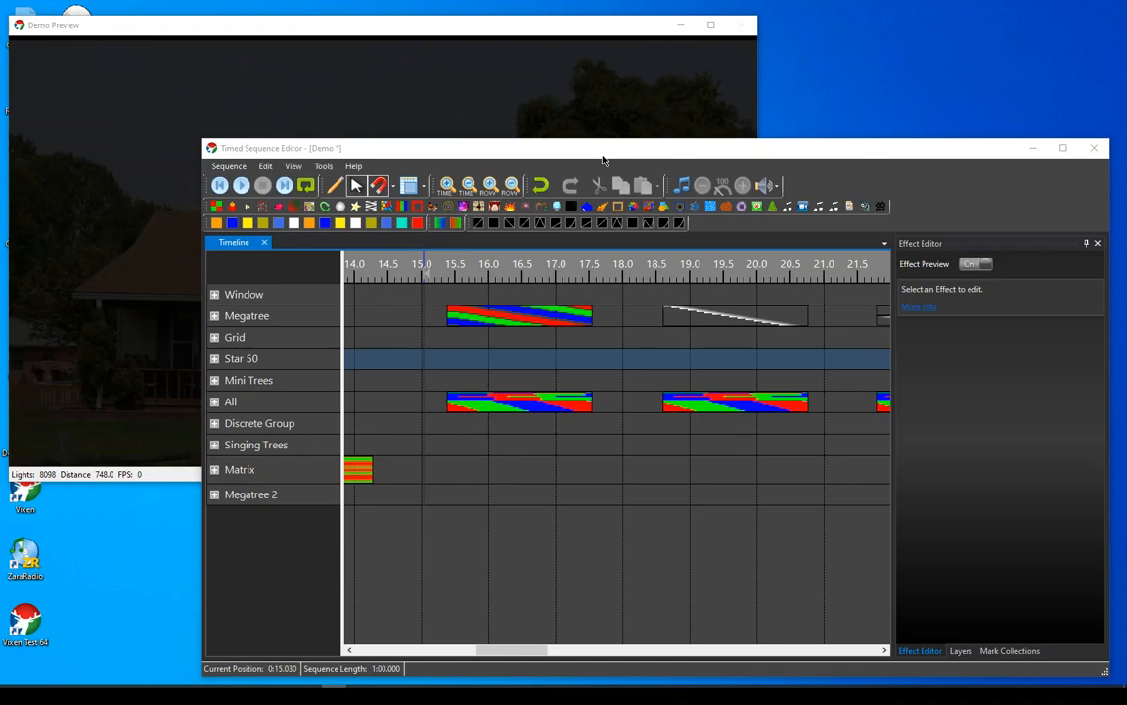
- Preview the Bars effect on the All row near 16 s, with the All group expanded and the preview window uncovered
left_click(527, 149)
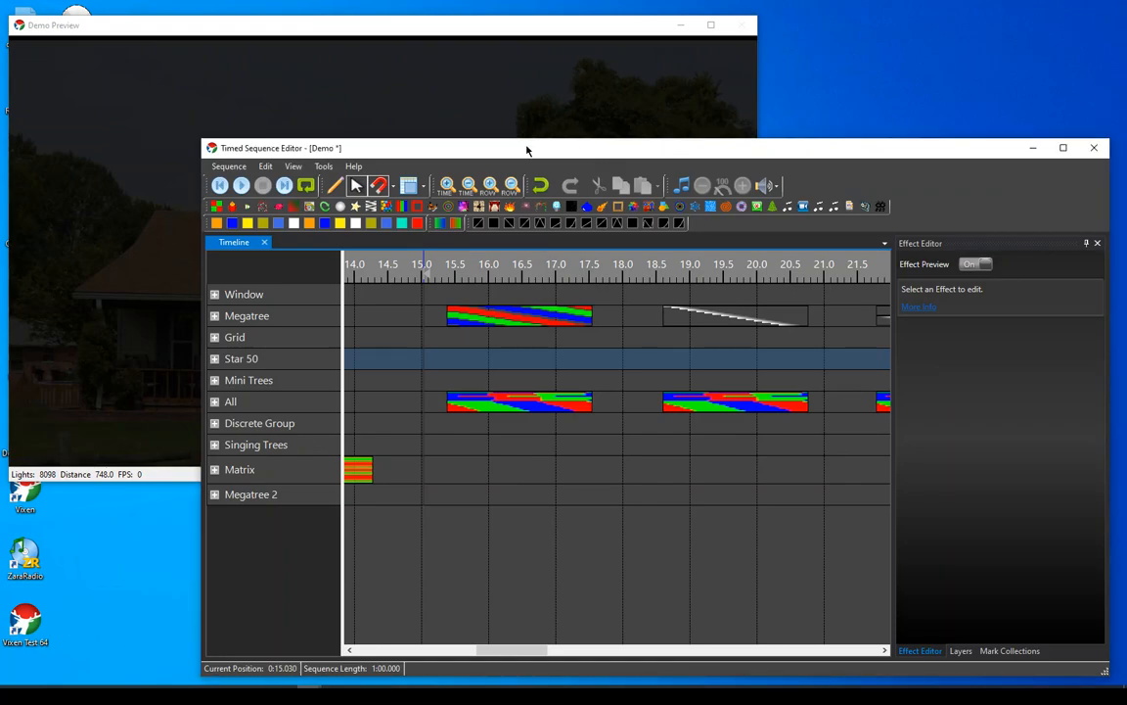
left_click_drag(527, 150, 526, 152)
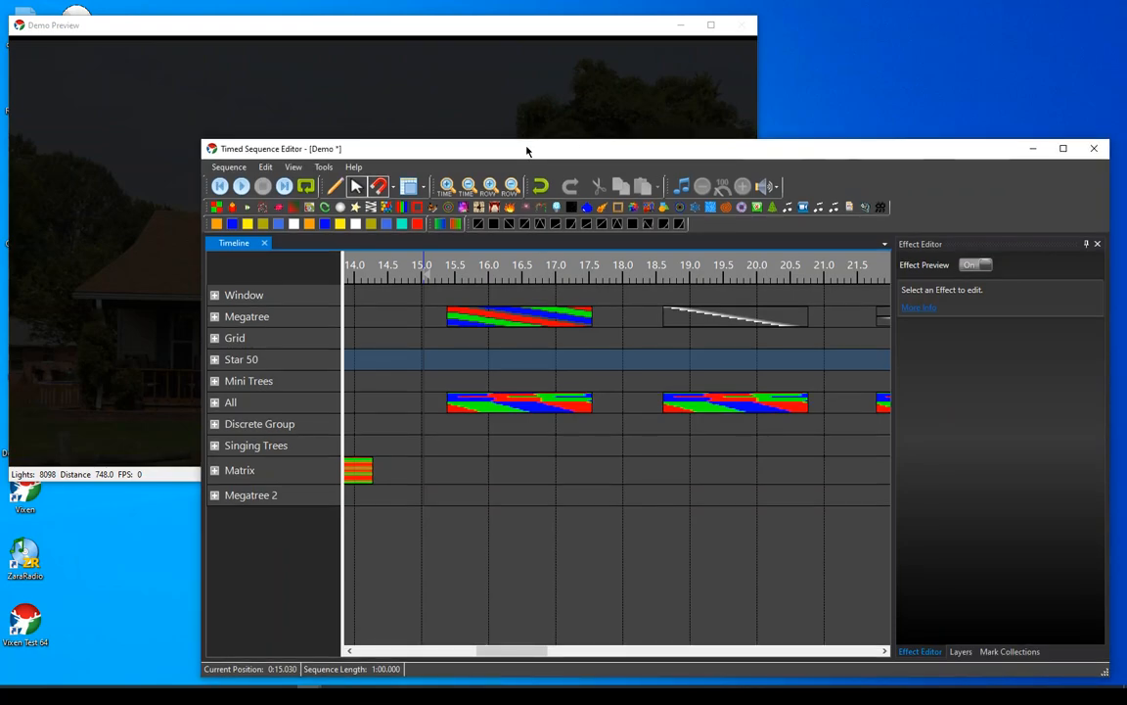
left_click(495, 401)
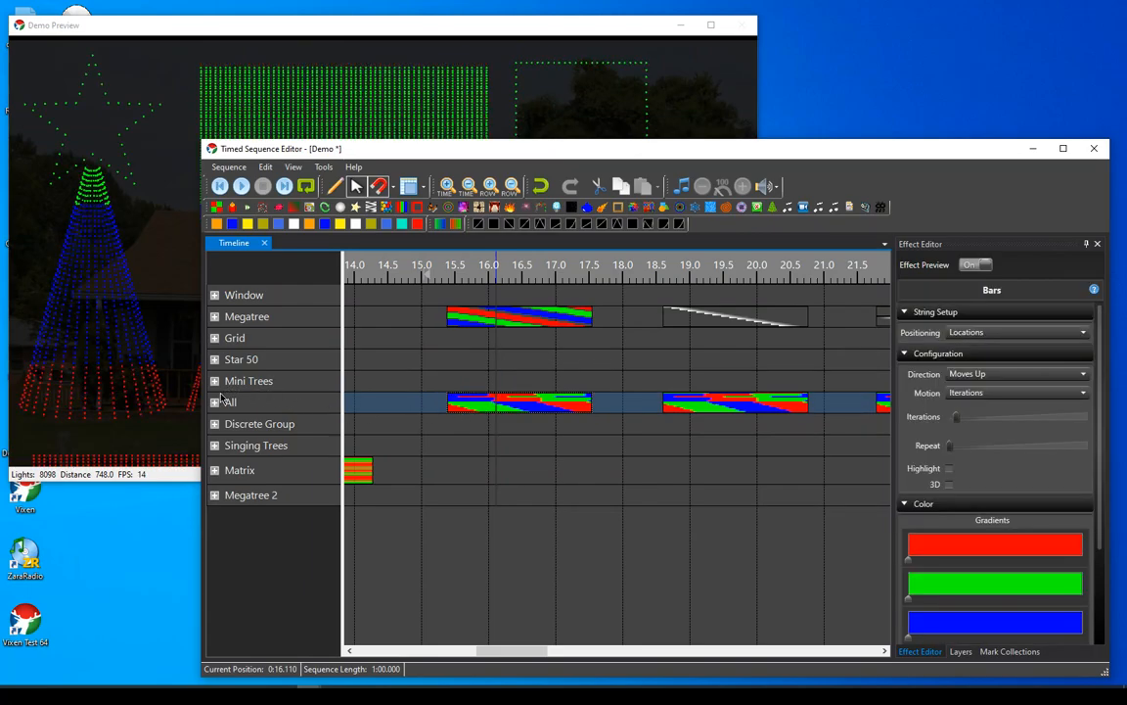
left_click(214, 403)
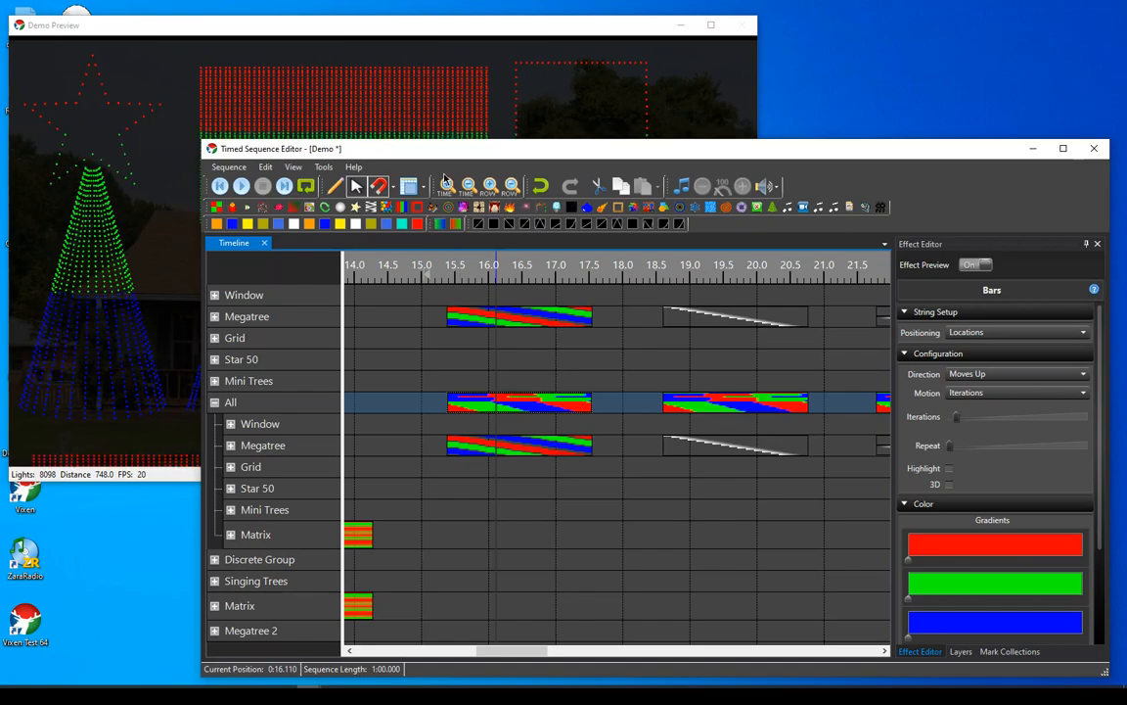
left_click_drag(453, 156, 467, 490)
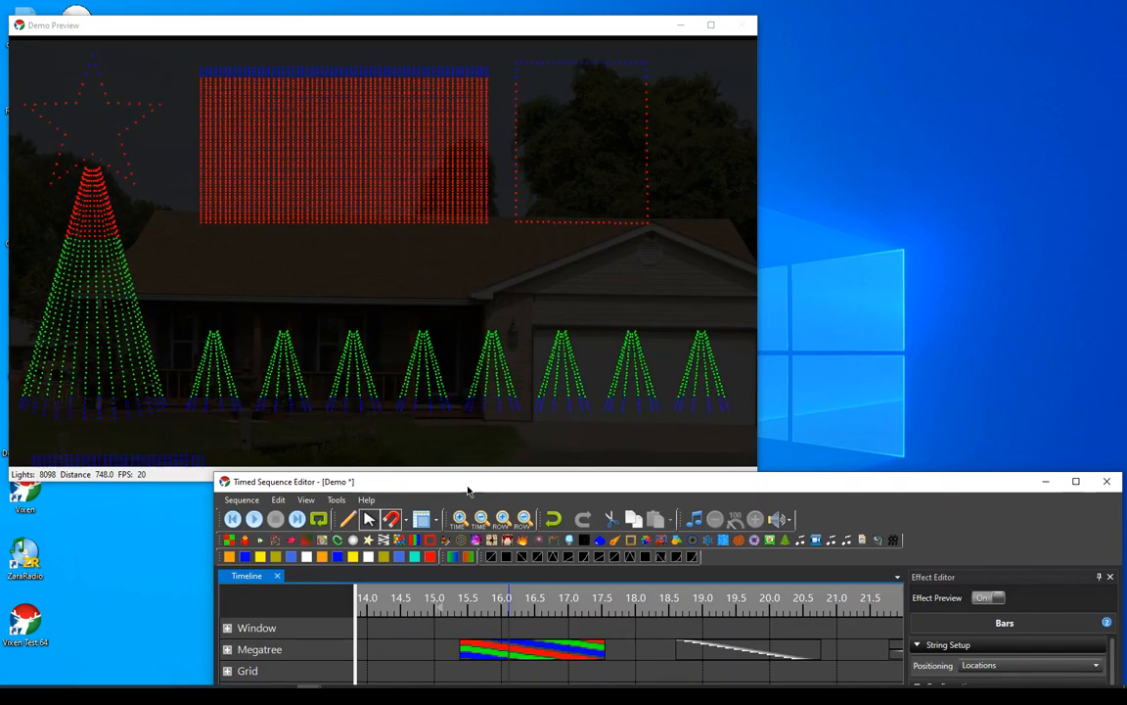
left_click_drag(467, 490, 453, 177)
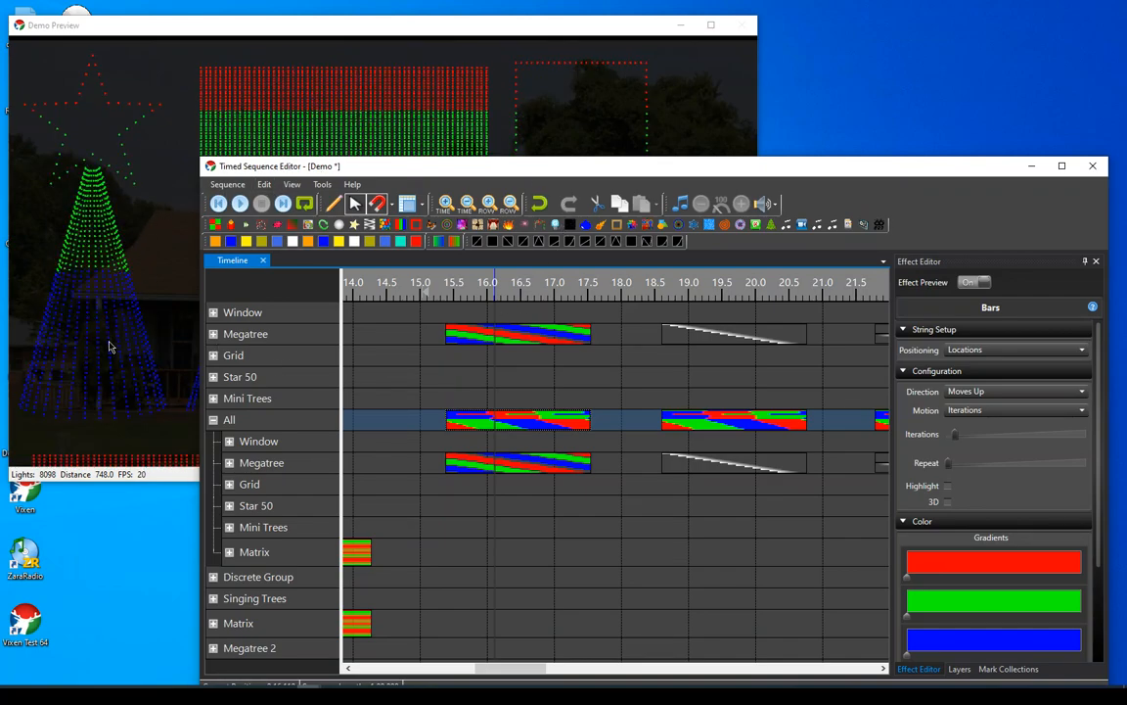
left_click(385, 427)
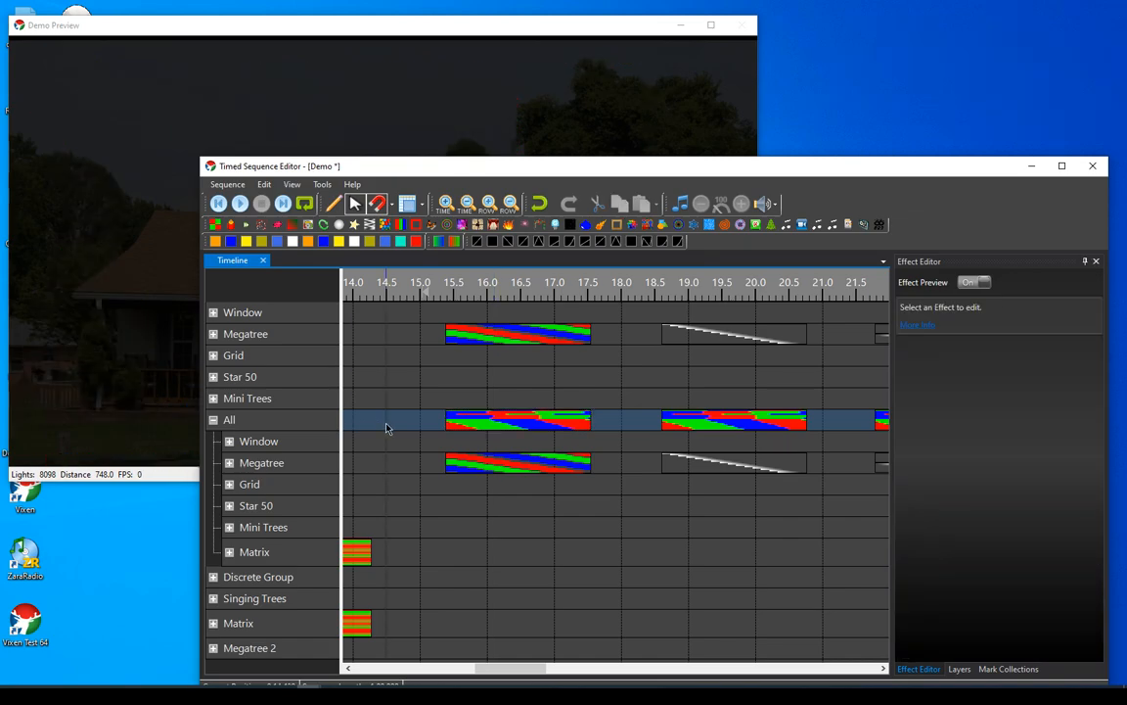
- Inspect the Mask and Fill layer's available types and its configuration options in the layer list
left_click(960, 669)
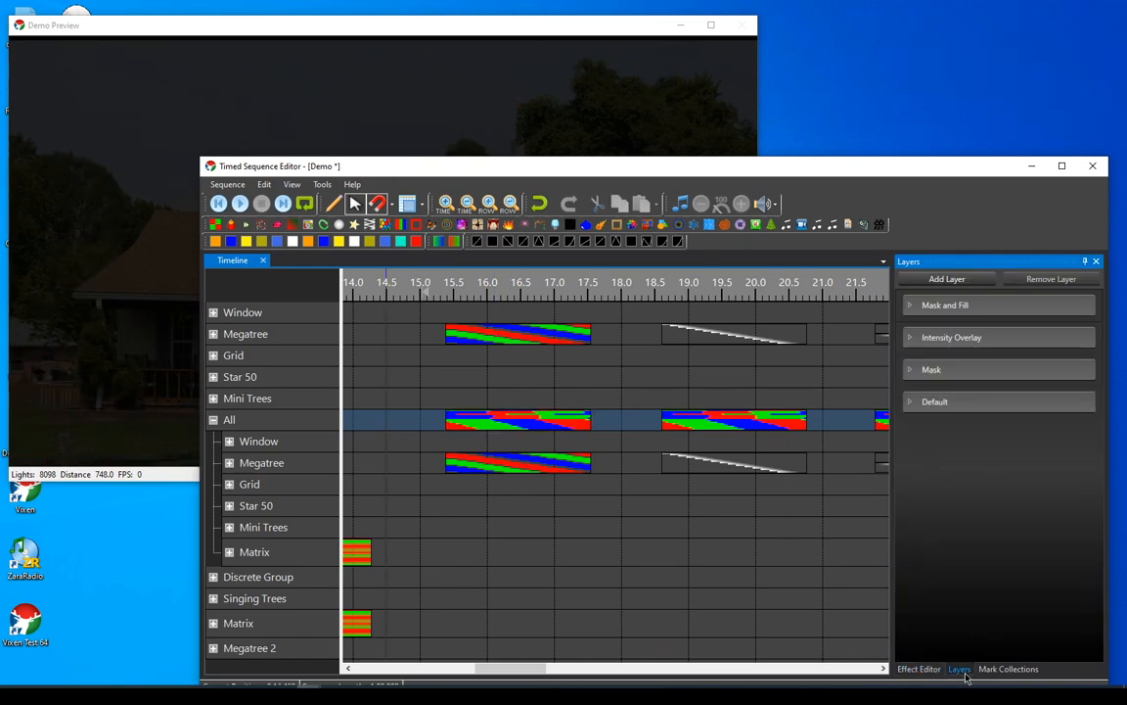
left_click(965, 311)
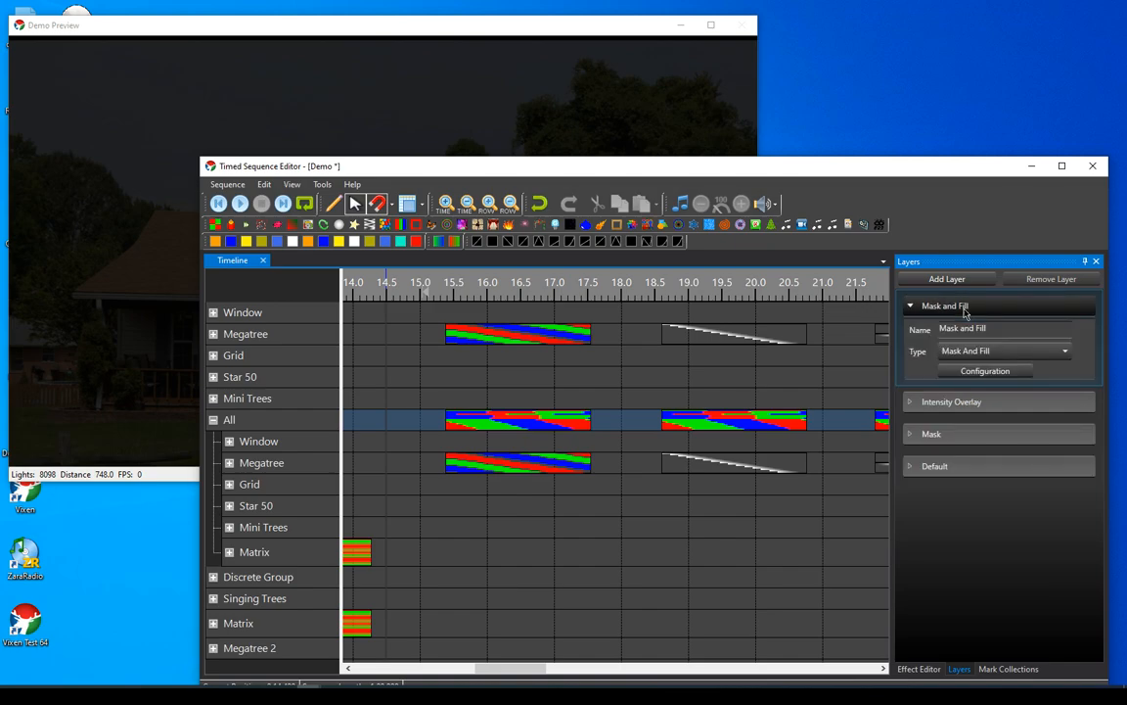
left_click(977, 354)
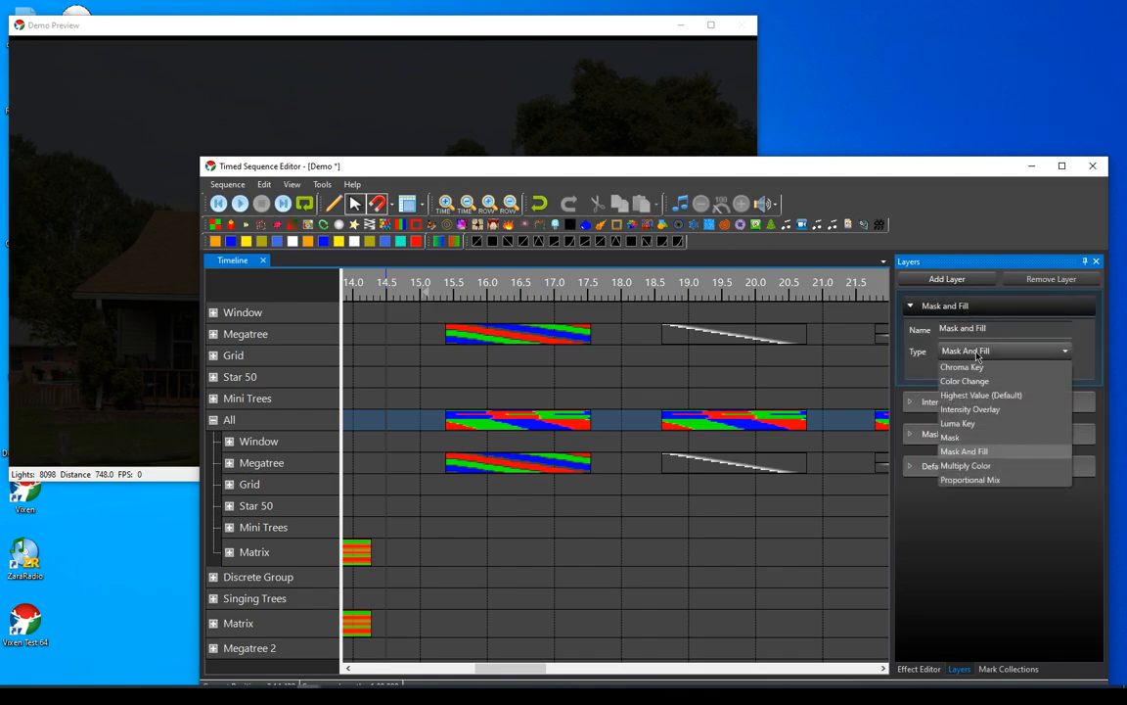
left_click(977, 354)
left_click(979, 370)
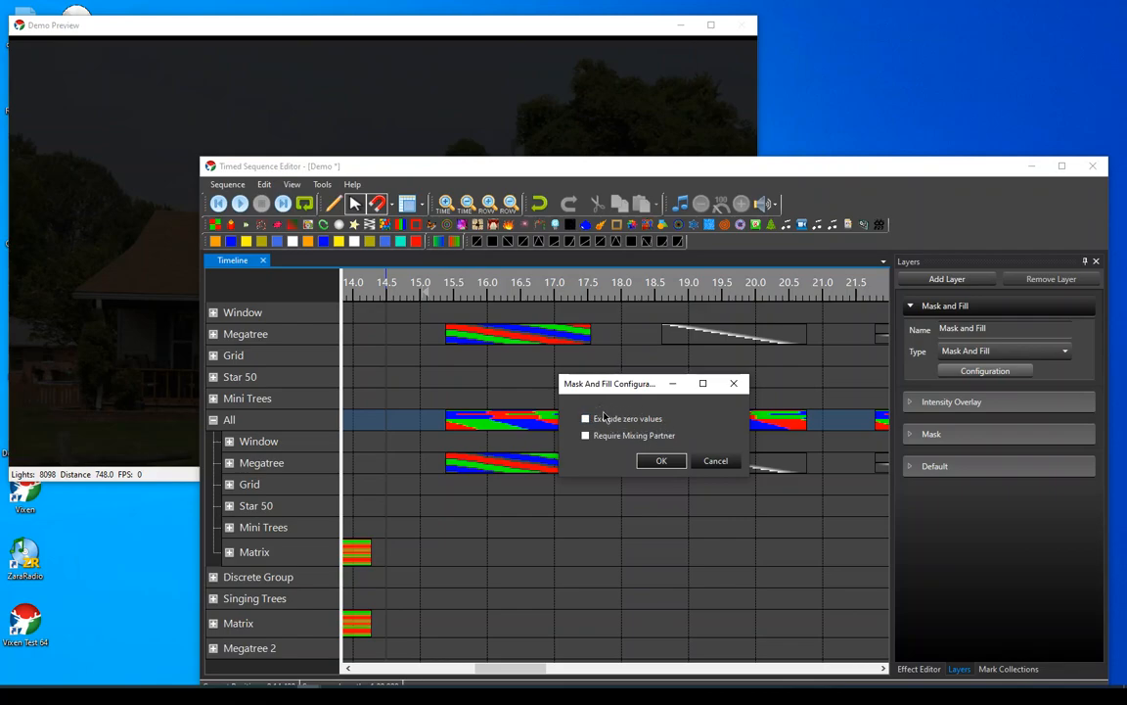
left_click(660, 461)
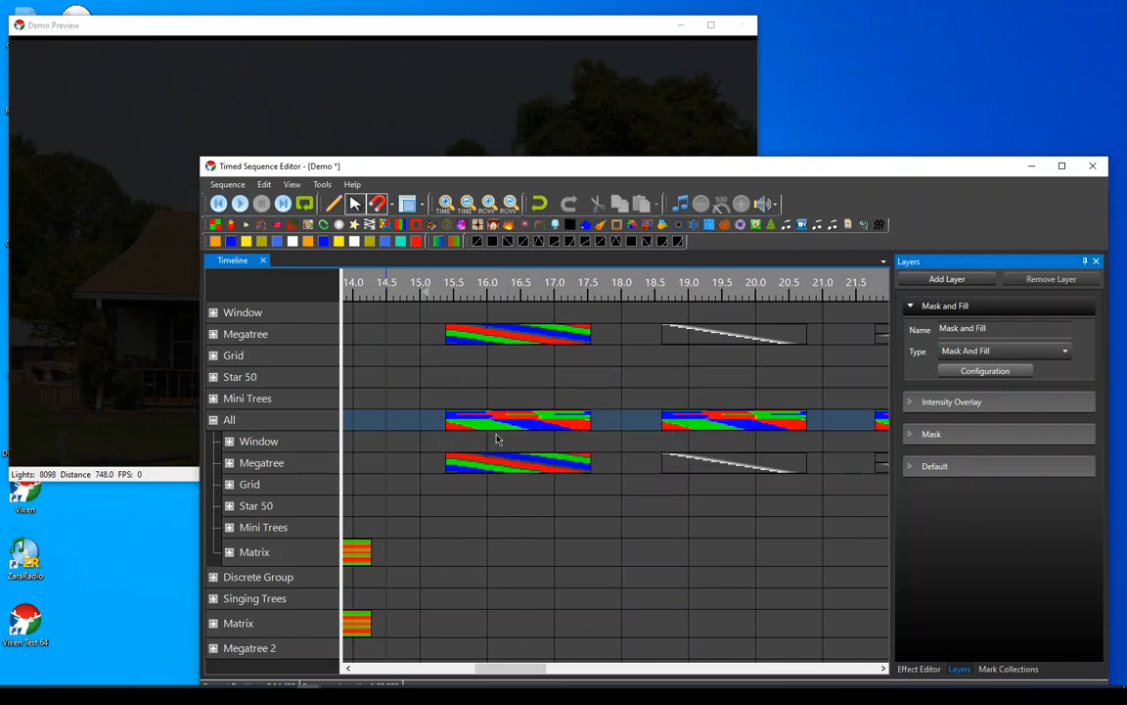
- Preview the Spiral effect on the Megatree row, check its layer assignment, and collapse the All group
left_click(508, 336)
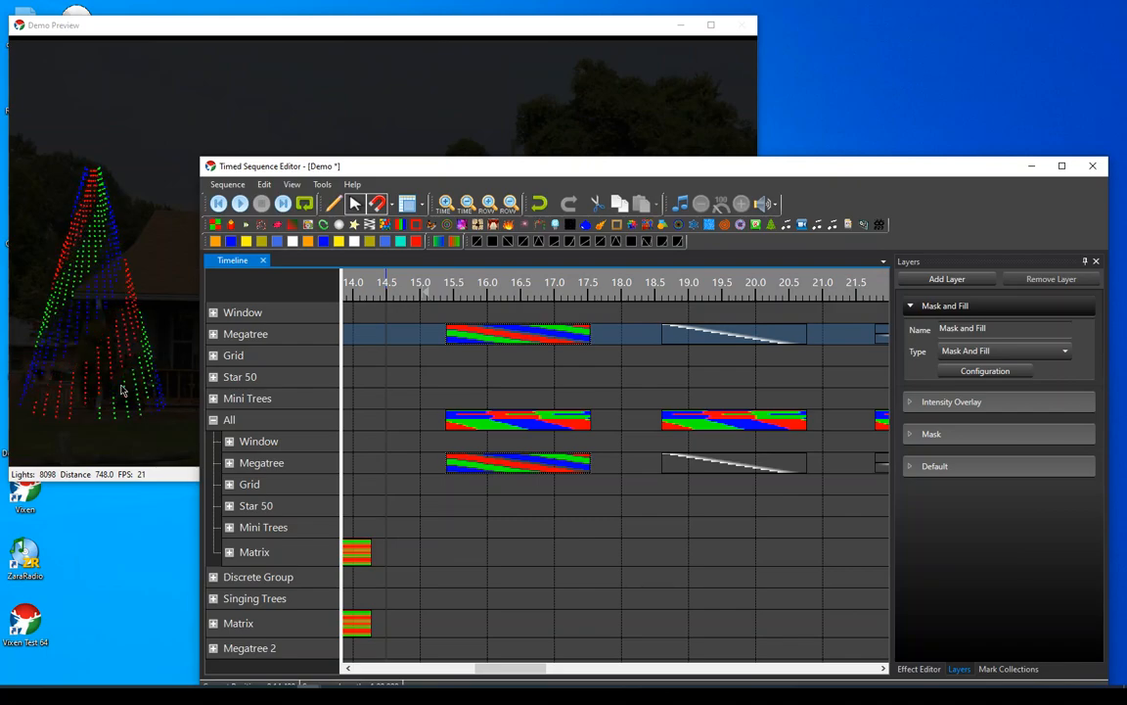
right_click(553, 337)
mouse_move(653, 361)
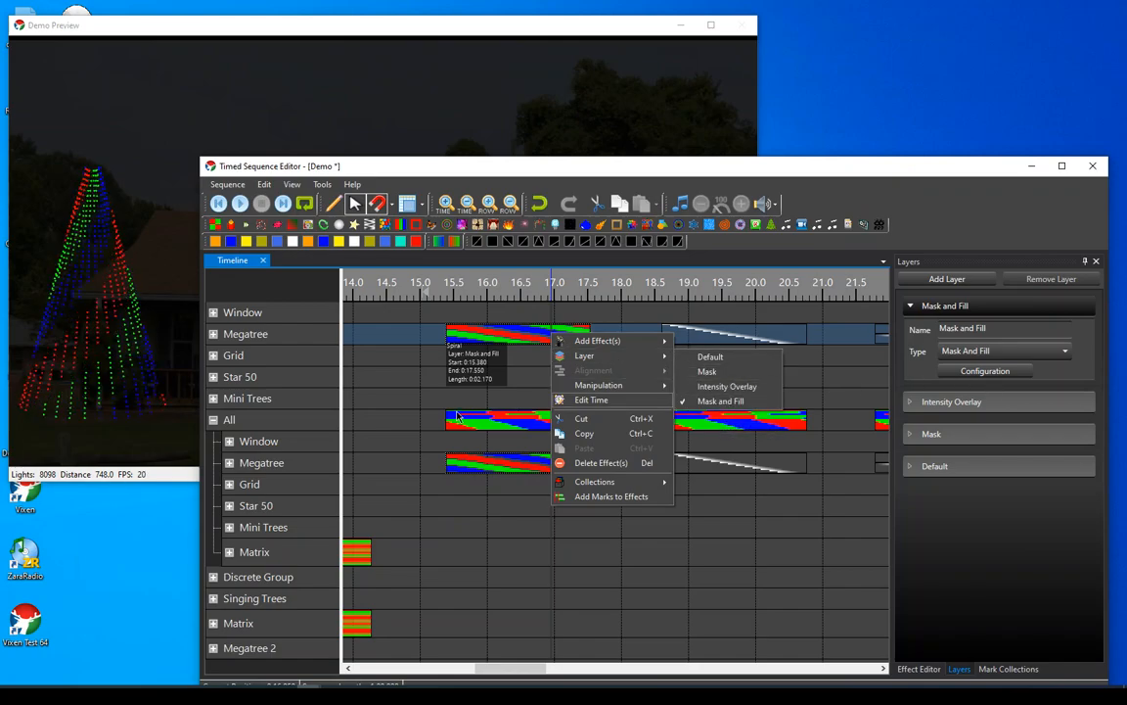
left_click(405, 374)
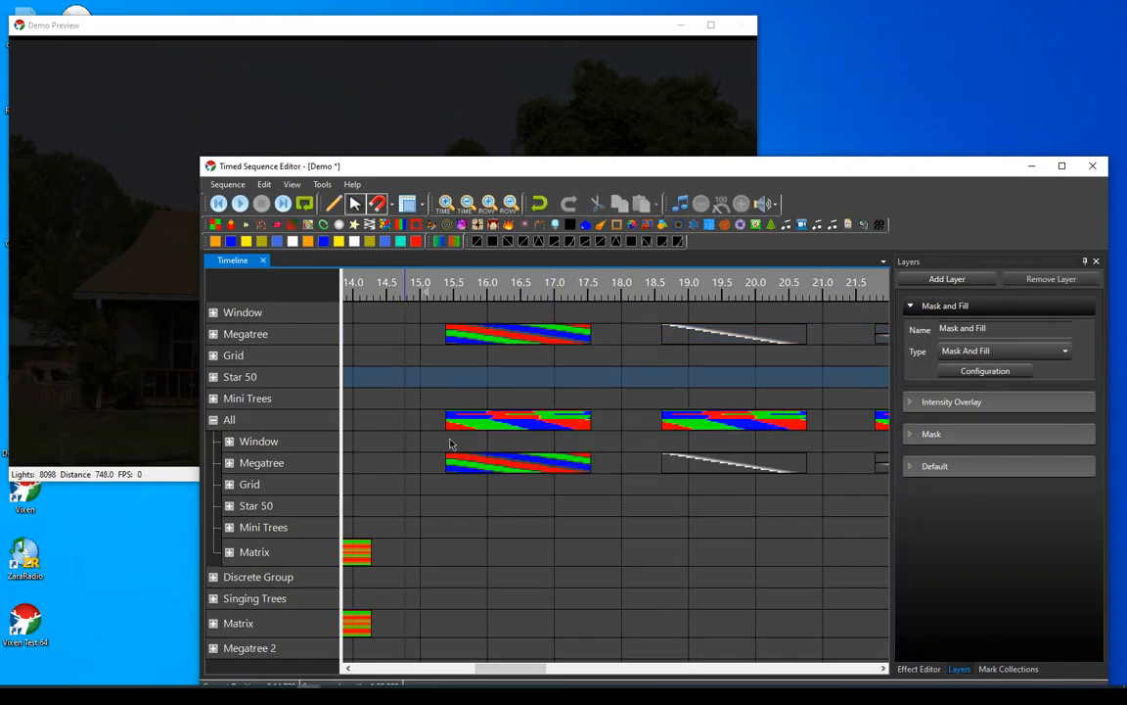
left_click(214, 420)
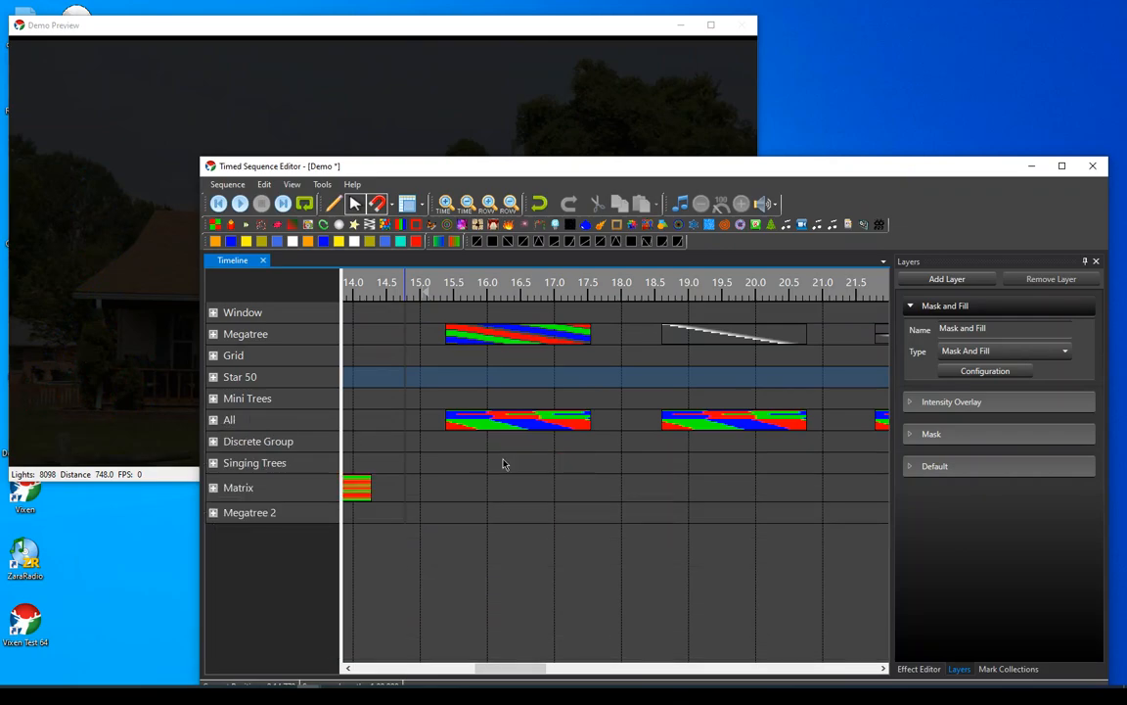
- Preview the Megatree Spiral and the All row's Bars effect together near 16.5 s, uncovering the preview window
left_click_drag(528, 347, 531, 325)
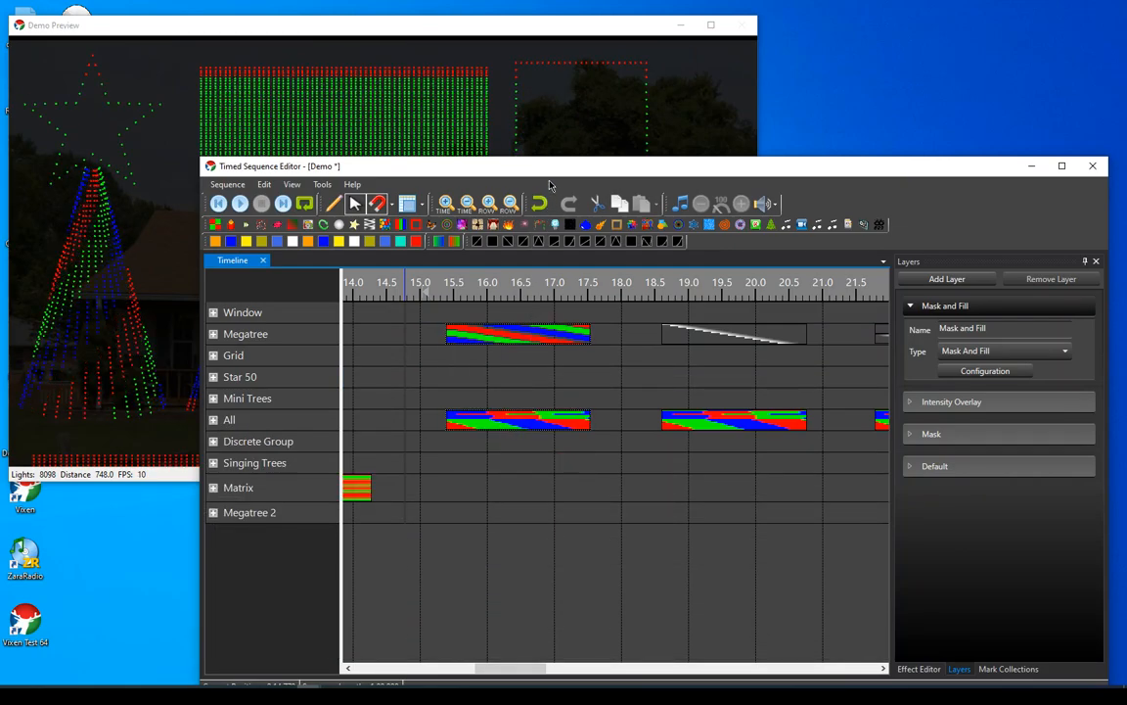
left_click_drag(549, 177, 843, 283)
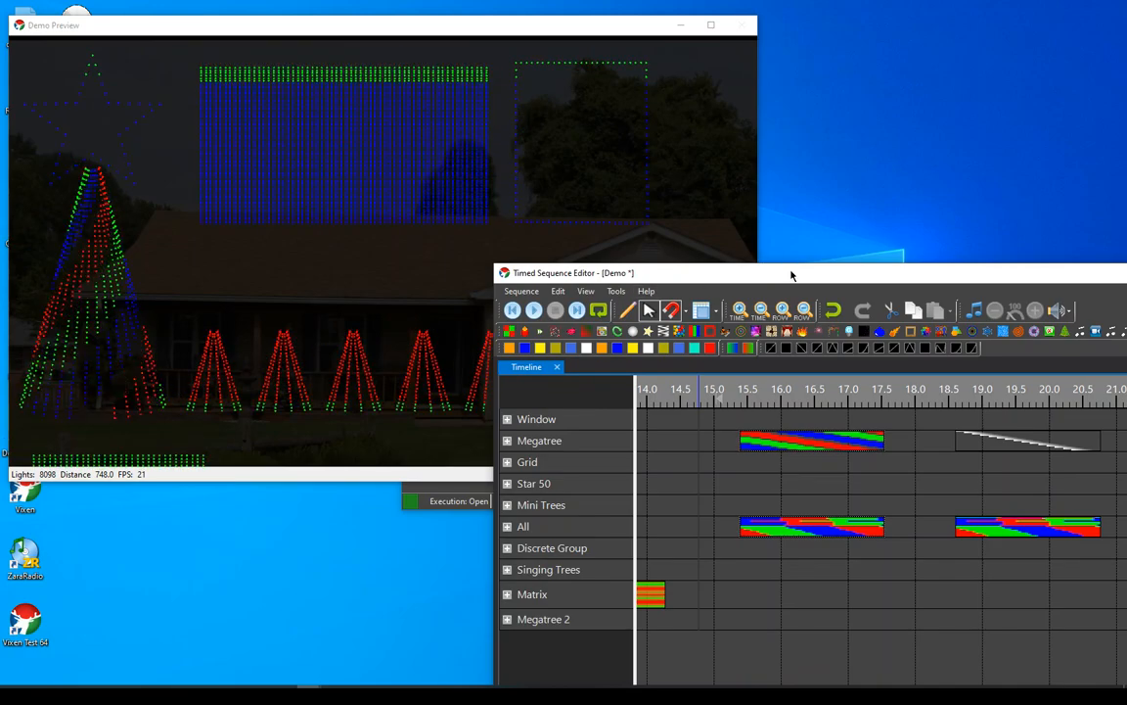
left_click_drag(789, 275, 409, 142)
left_click(360, 433)
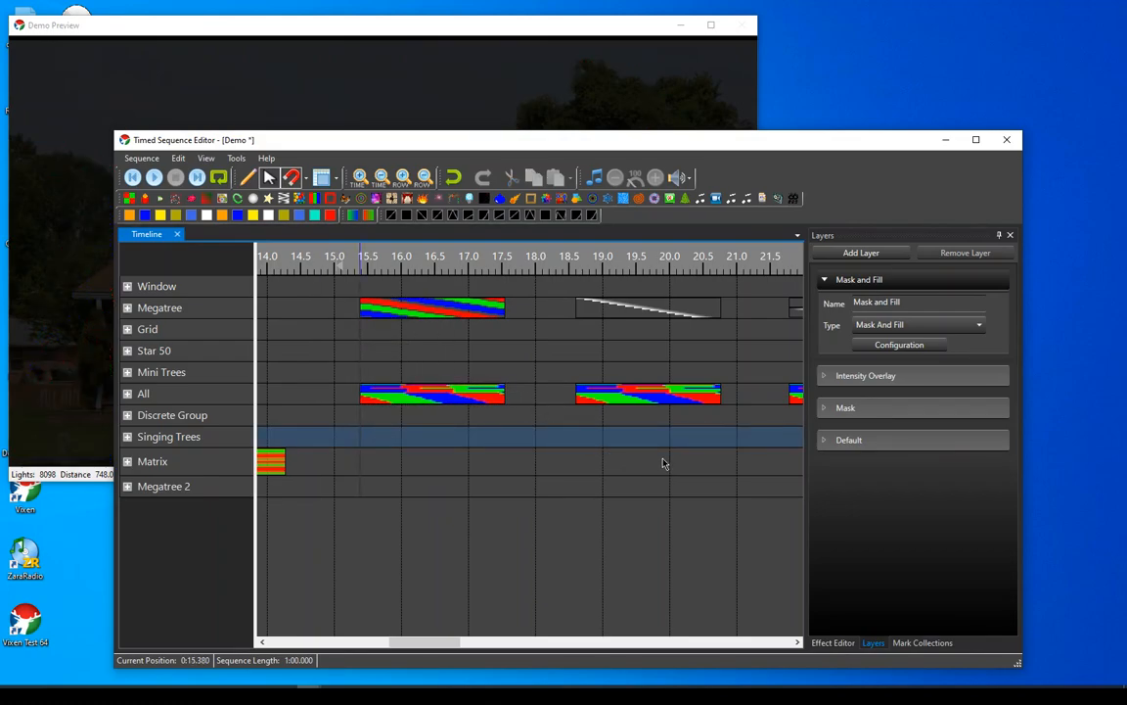
- Preview the Megatree Chase effect near 19.5 s, first alone and in combination with the Bars effect on the All row
left_click(655, 313)
left_click_drag(603, 140, 700, 144)
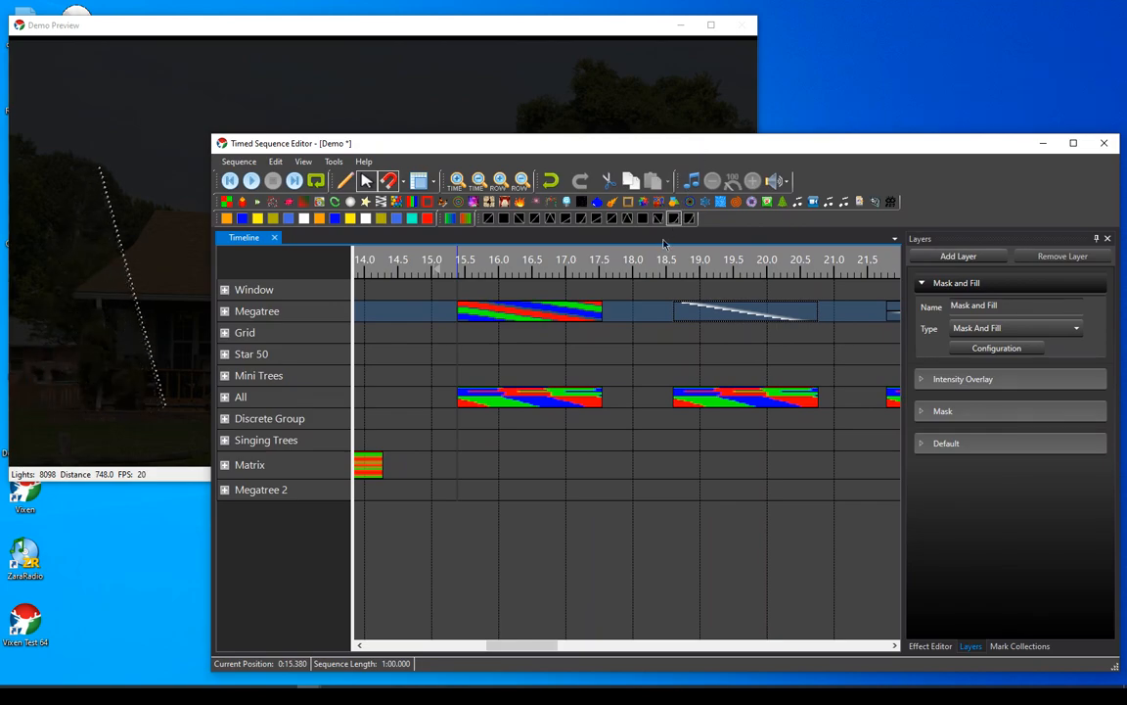
left_click(737, 460)
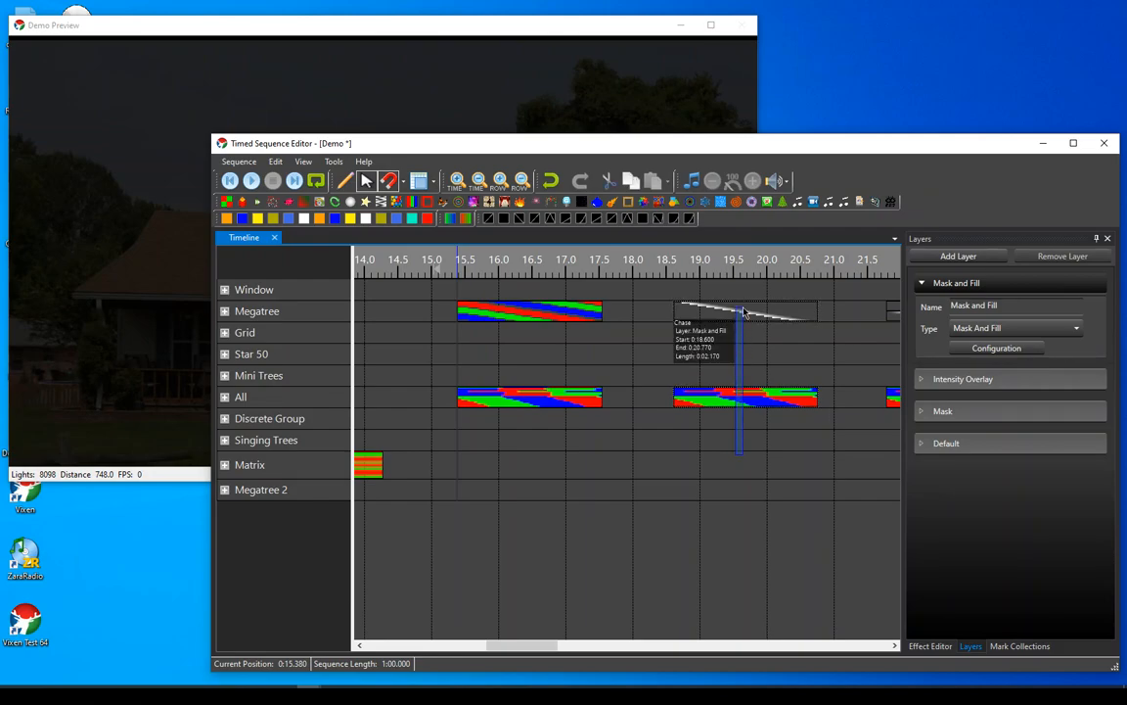
left_click(706, 321)
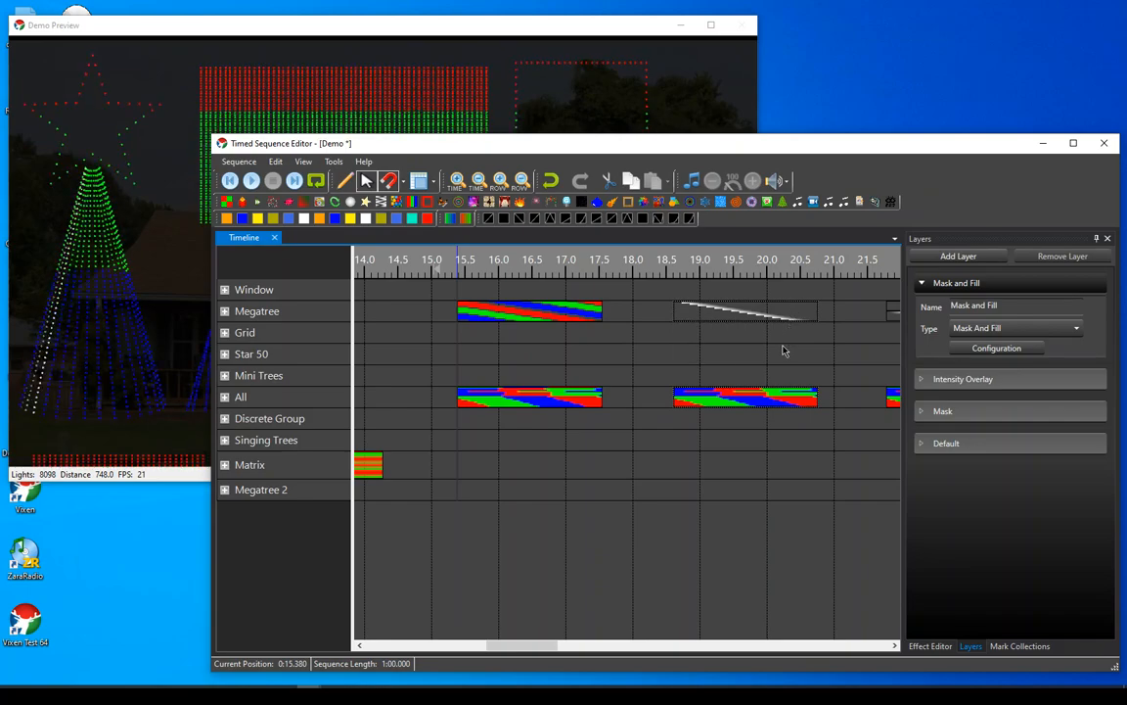
- Enable Minimum Brightness for the Chase effect on the Megatree row
left_click(714, 338)
left_click(727, 318)
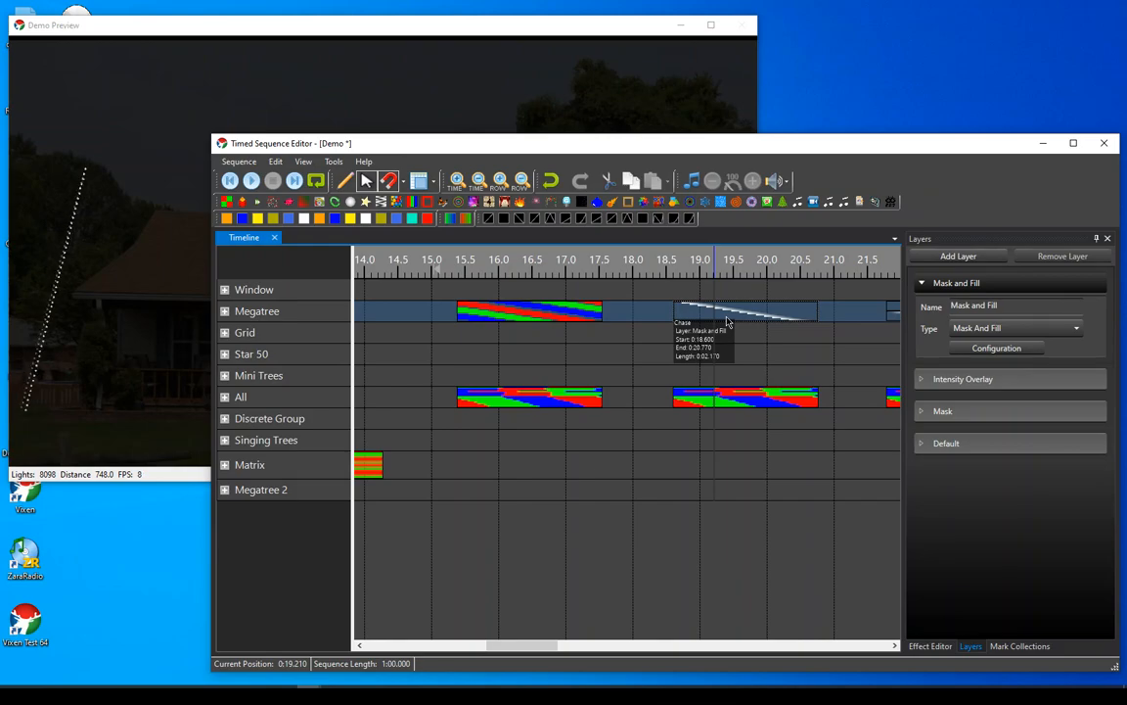
left_click(930, 647)
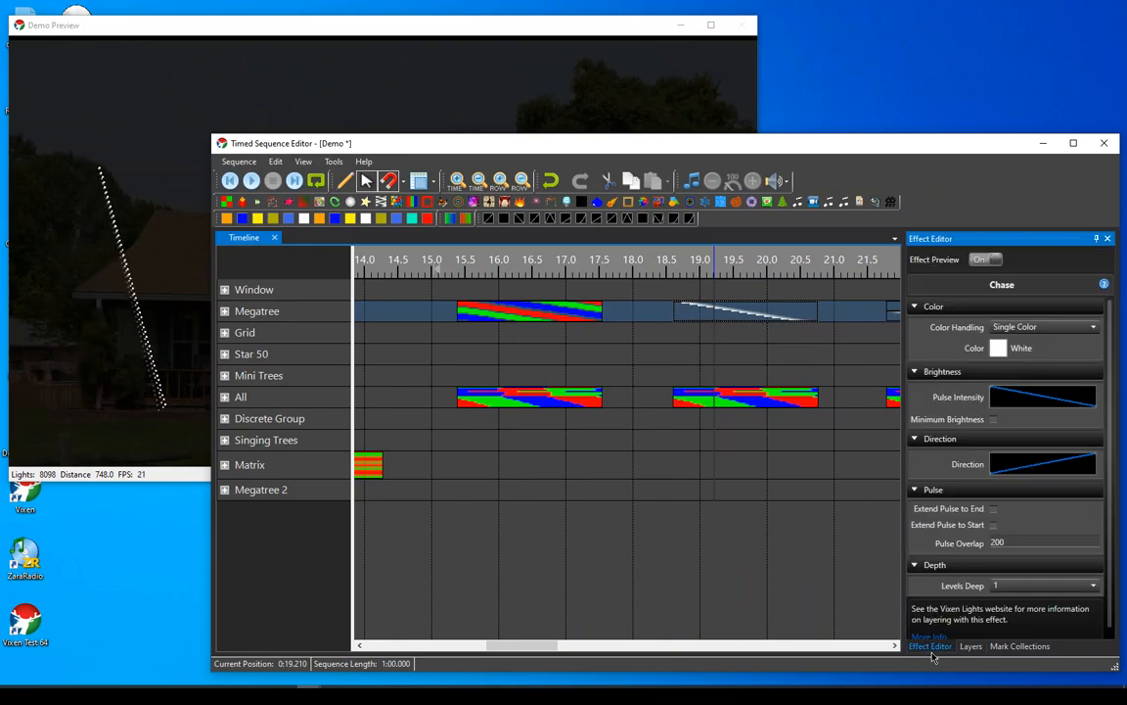
left_click(993, 420)
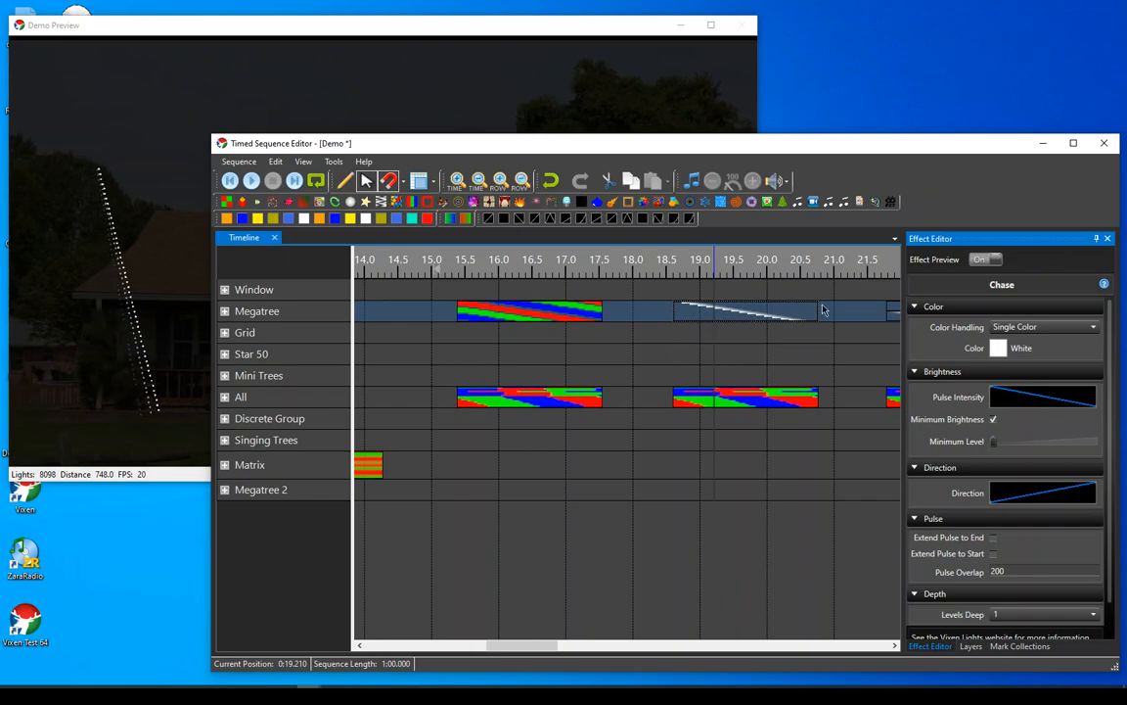
- Preview the edited Chase together with the All row's Bars effect near 20 s, uncovering the preview window
left_click(769, 351)
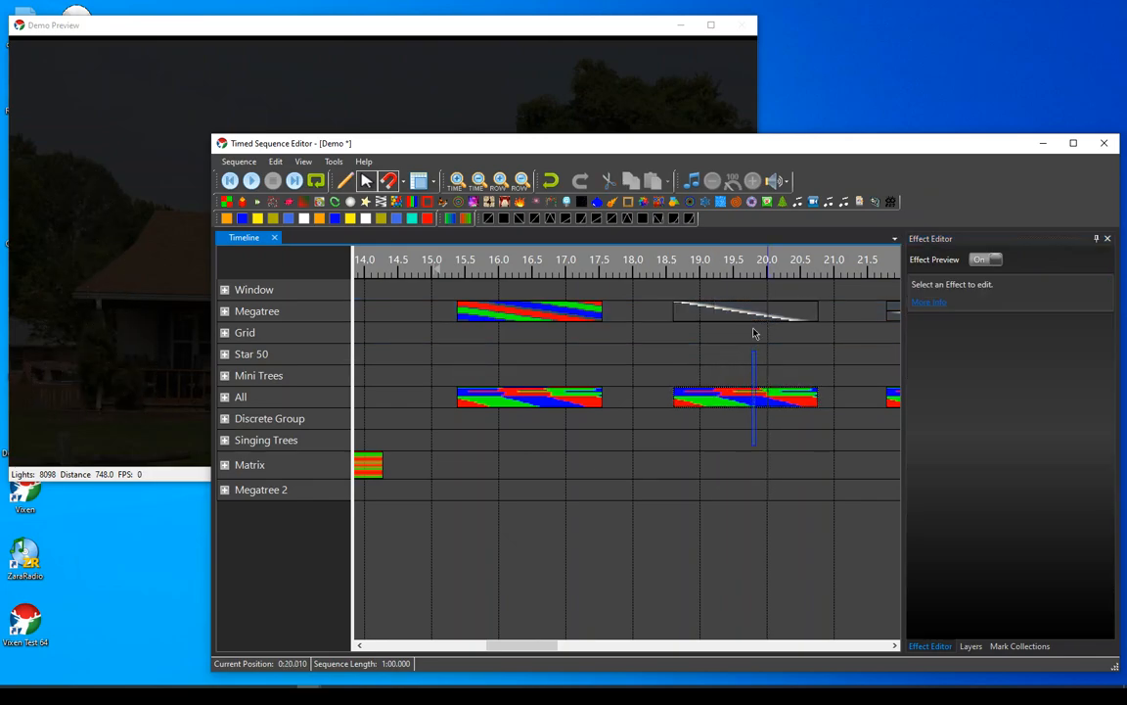
left_click(754, 312)
left_click_drag(545, 153, 671, 161)
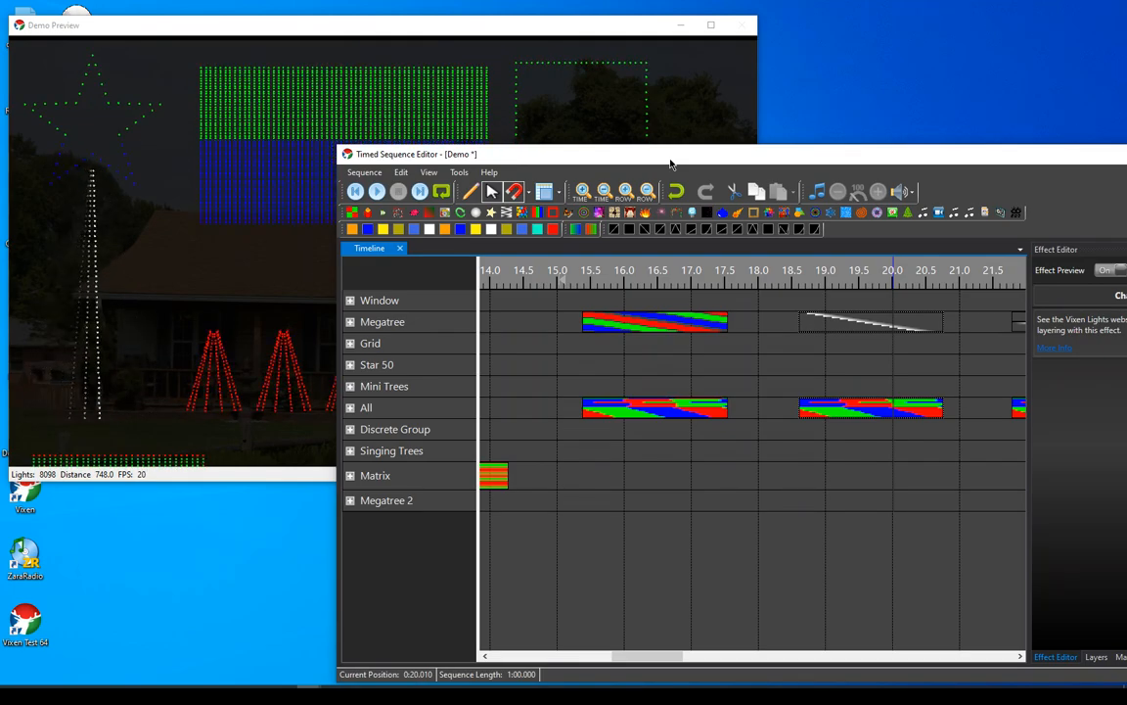
left_click_drag(671, 161, 565, 176)
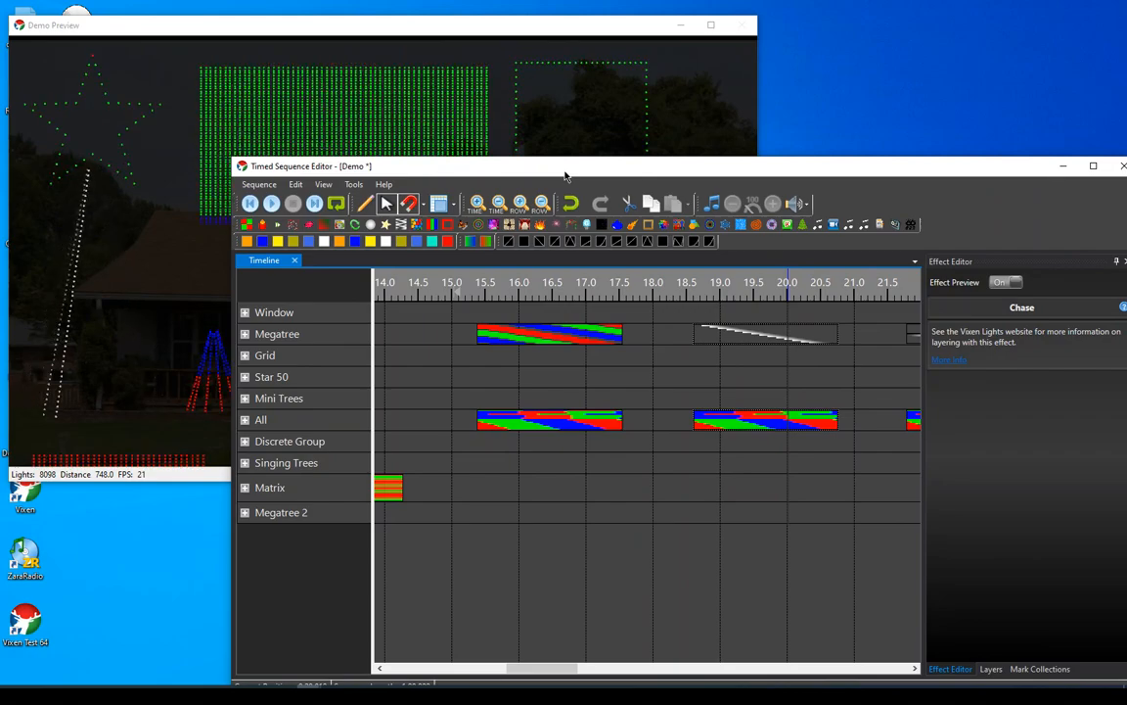
left_click_drag(564, 176, 498, 185)
left_click(582, 468)
- Preview the Megatree Wipe effect near 22.5 s alone and in combination with the stacked effect and the Bars below
left_click_drag(497, 681, 526, 679)
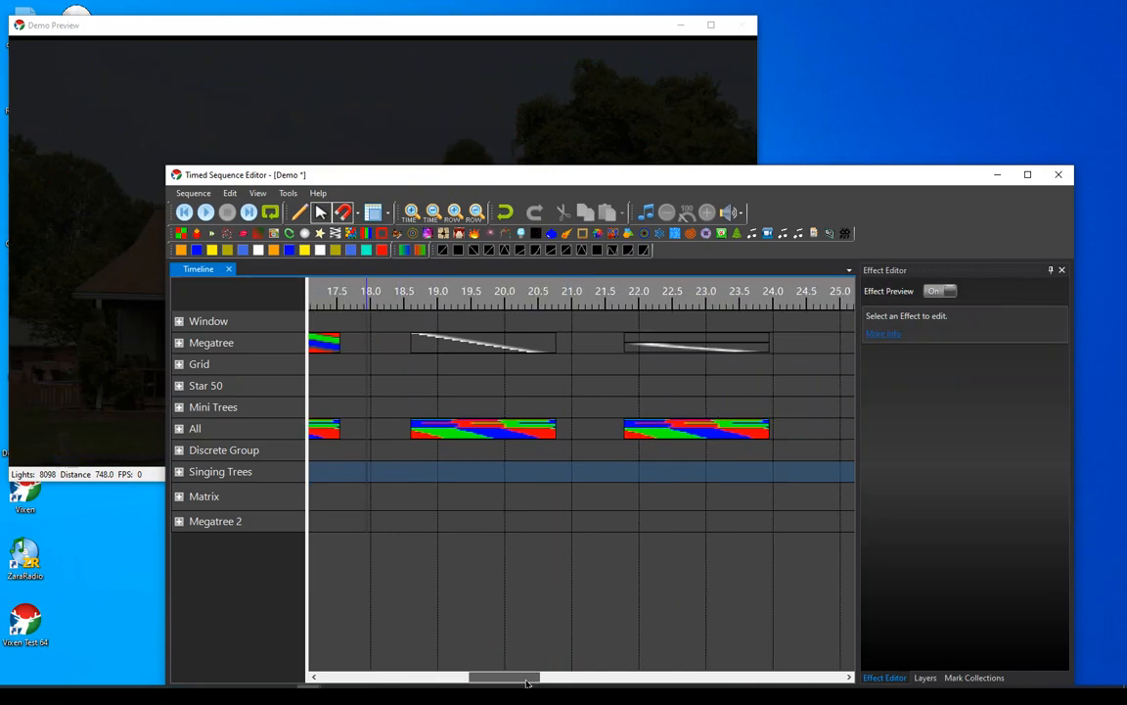
left_click(688, 352)
left_click_drag(614, 178, 767, 176)
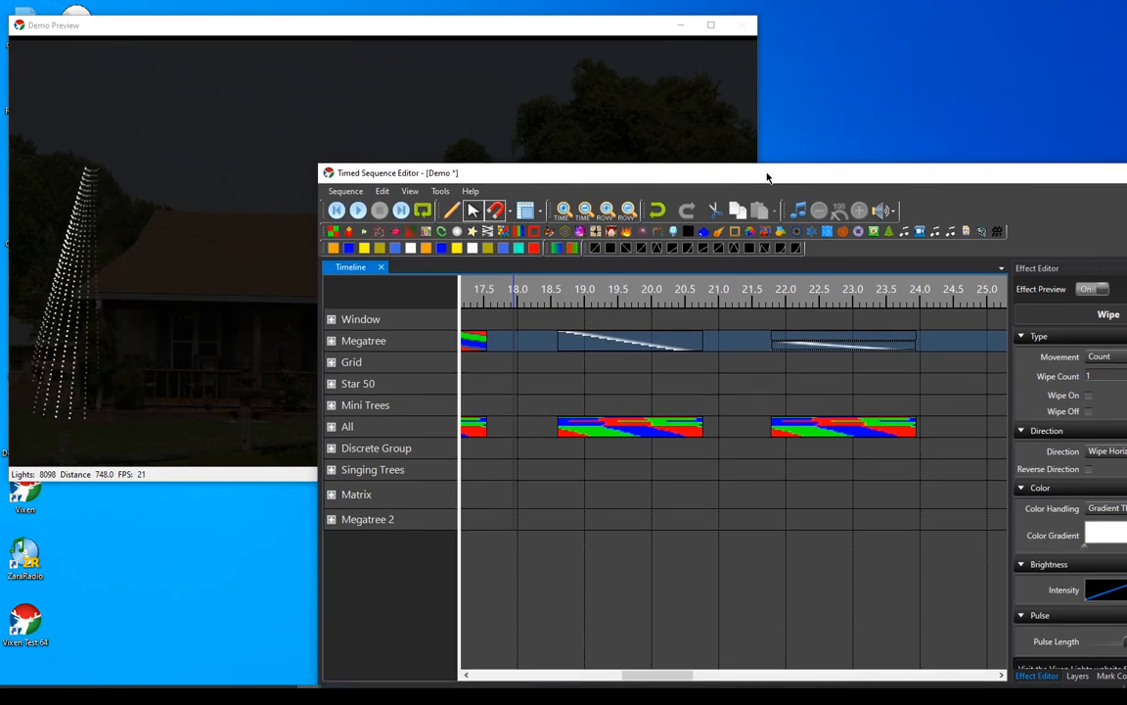
left_click_drag(806, 464, 818, 345)
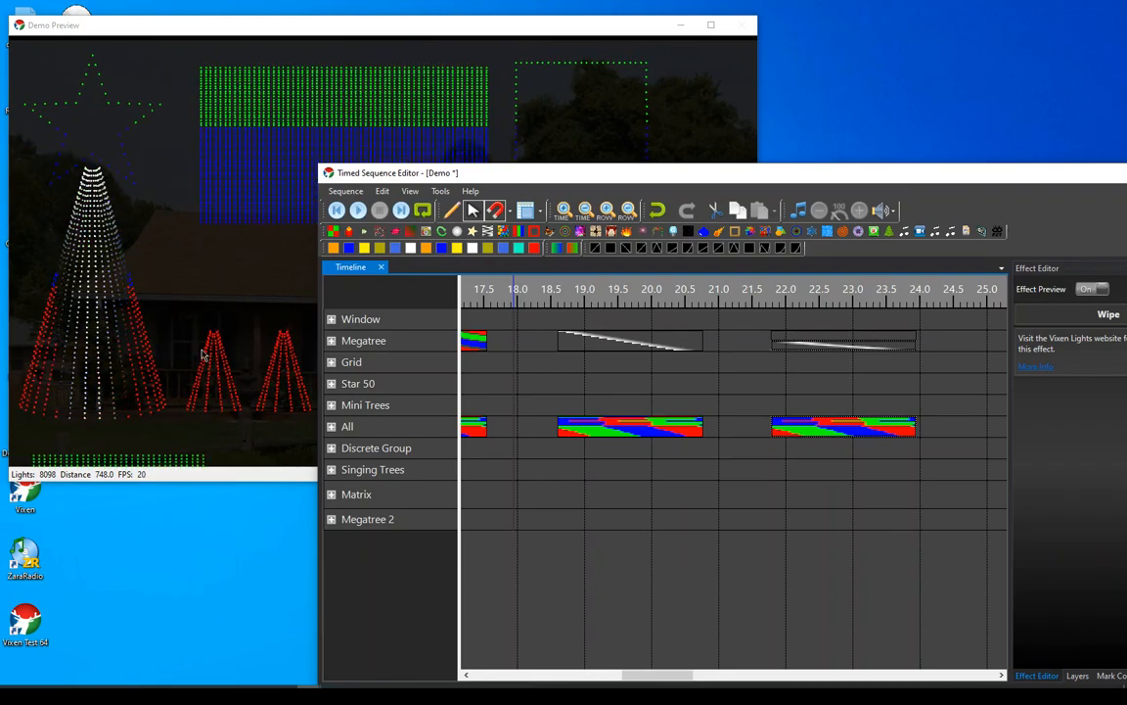
- Inspect the Set Level effect's color and intensity near 23 s on Megatree, and preview it combined with the Wipe and Bars
left_click(818, 344)
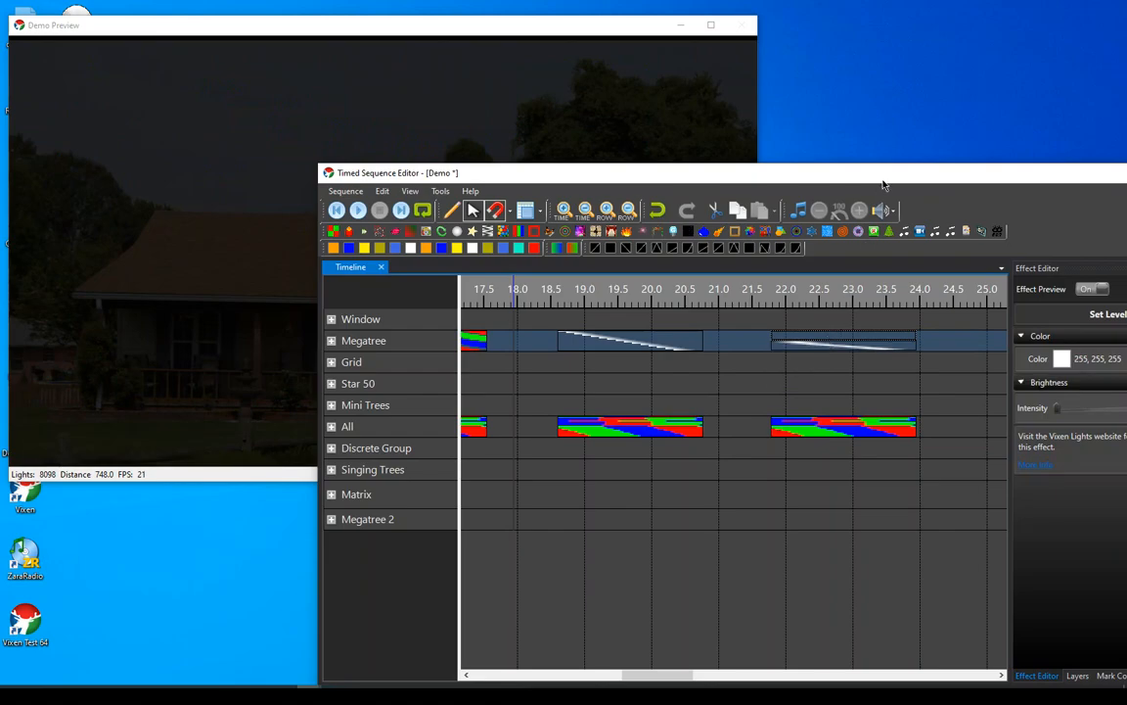
left_click_drag(882, 184, 688, 164)
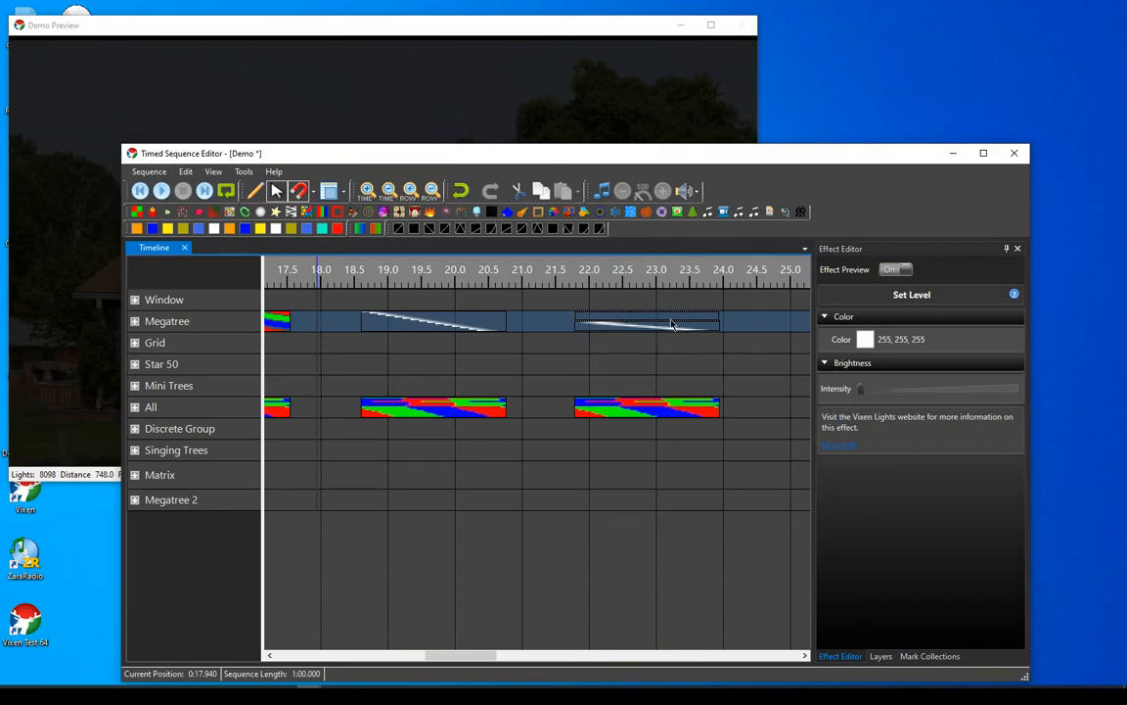
left_click_drag(616, 159, 755, 177)
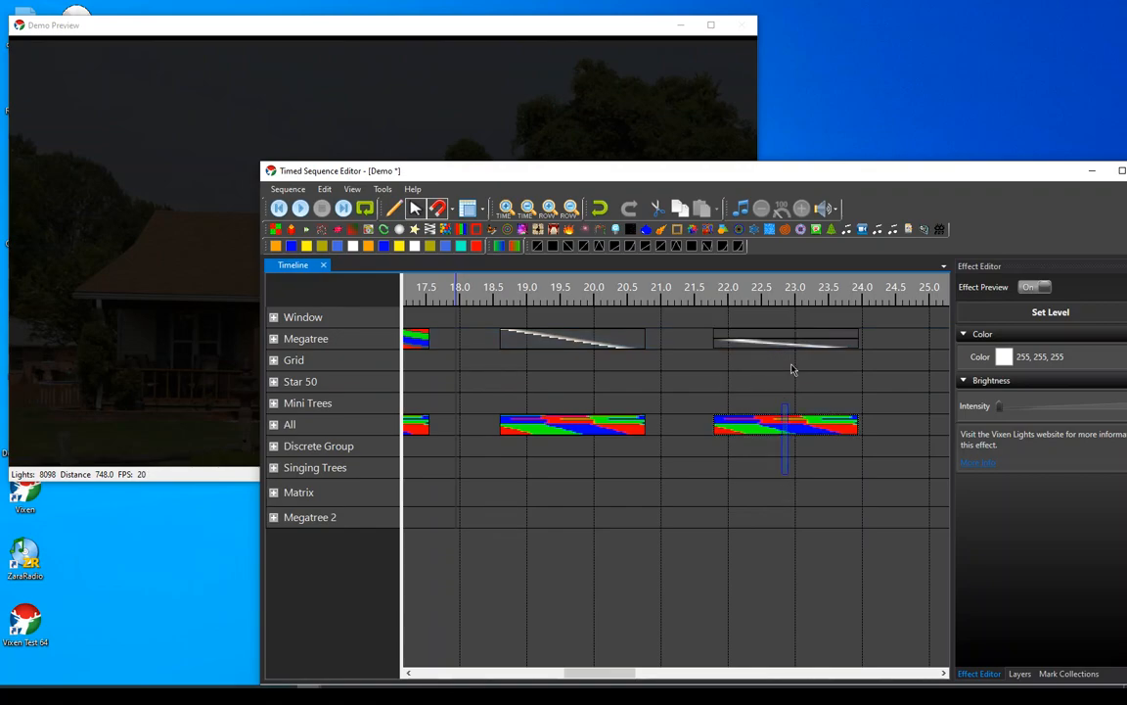
left_click_drag(739, 180, 771, 180)
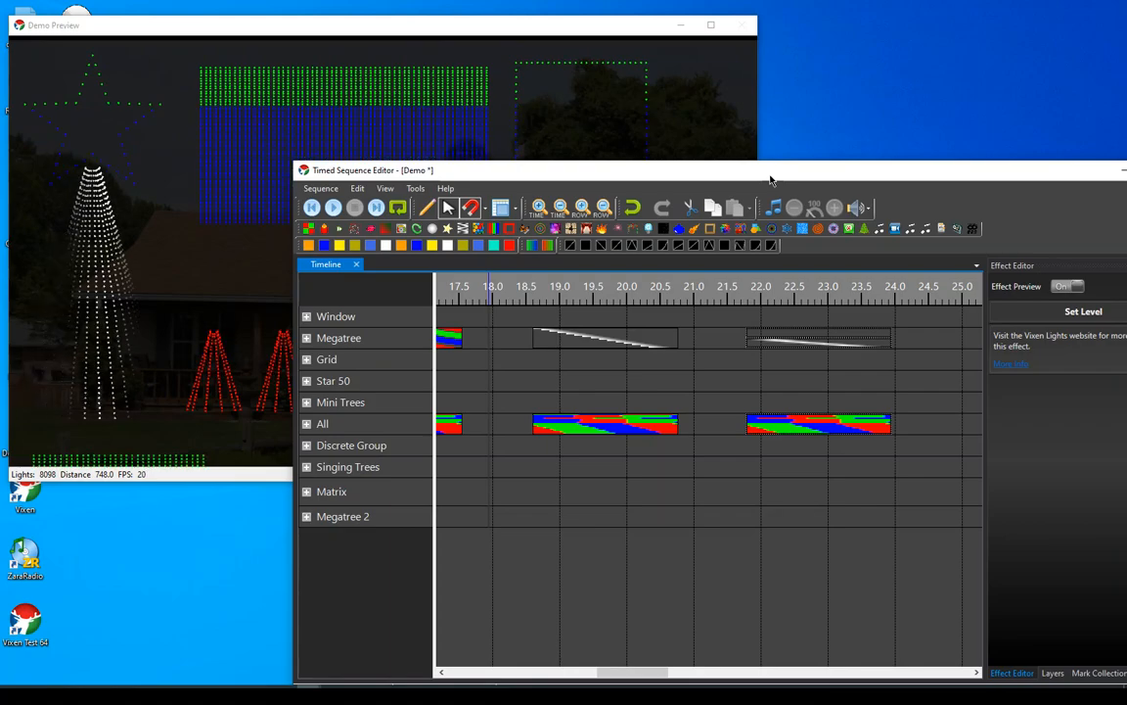